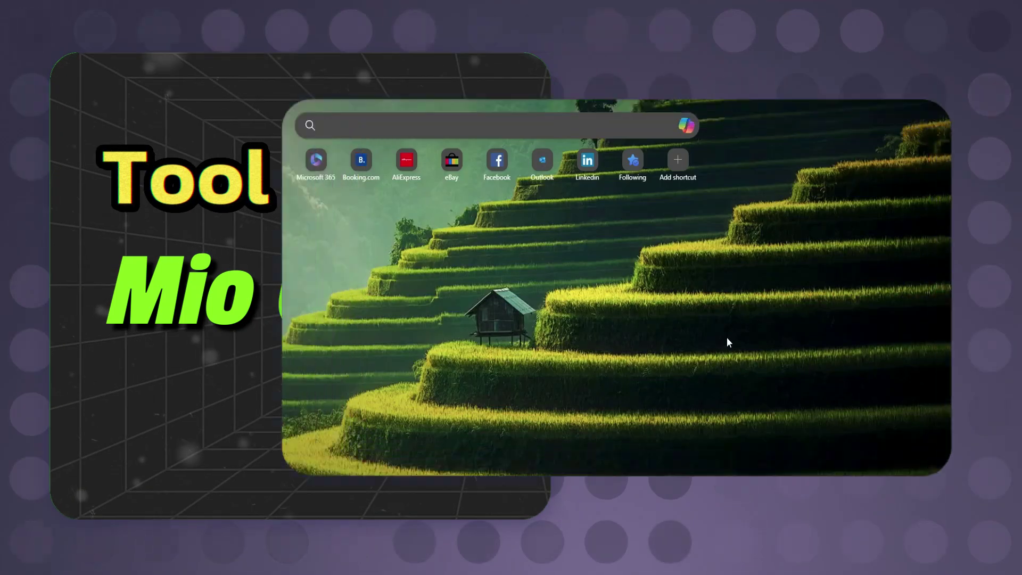
# Step: Search Bing for 'moi create face swap' and open MioCreate's Video Face Swap page
pyautogui.write('moi create face ')
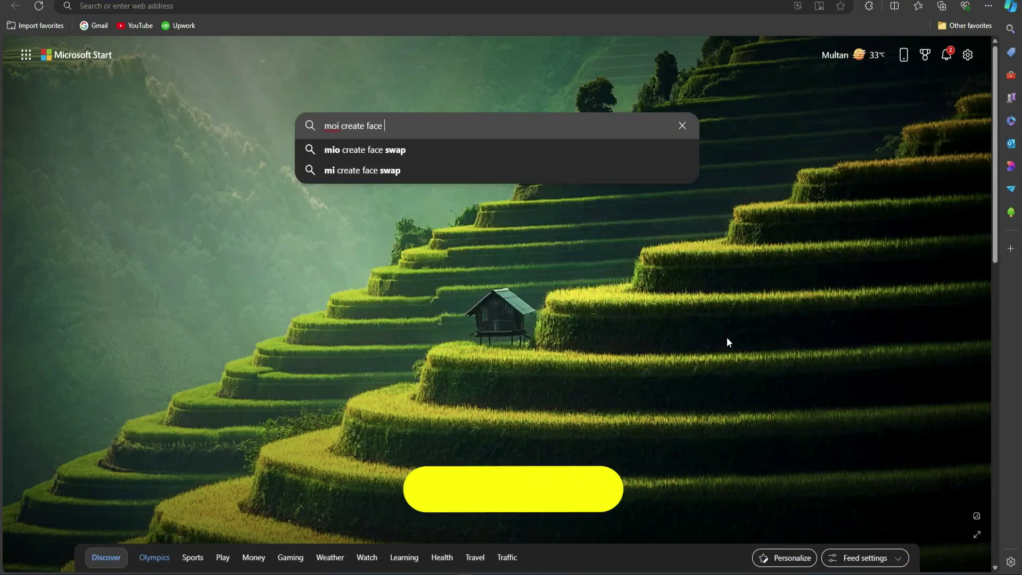
pyautogui.write('swap')
pyautogui.press('Return')
pyautogui.scroll(-5, 384, 284)
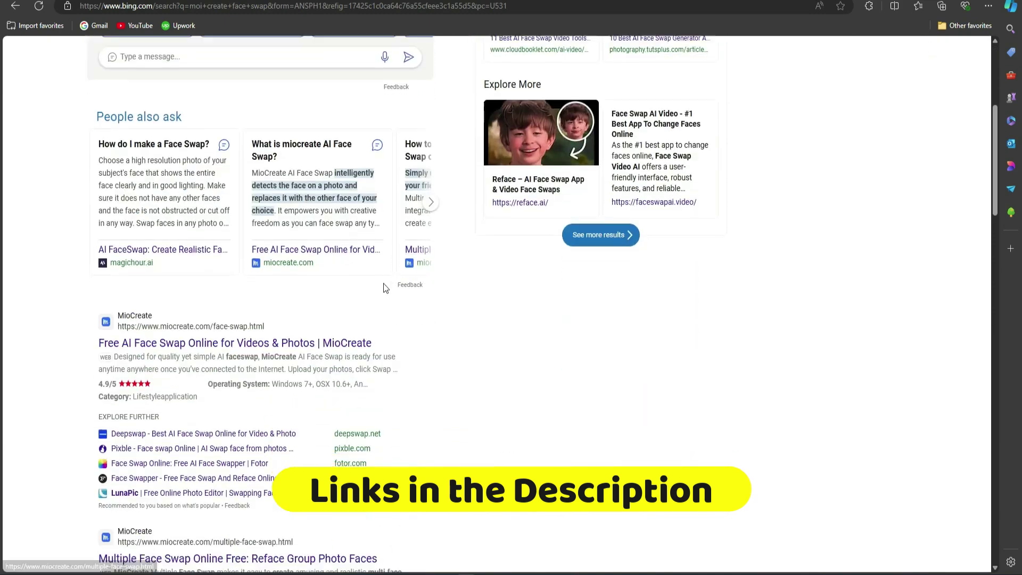
pyautogui.click(242, 343)
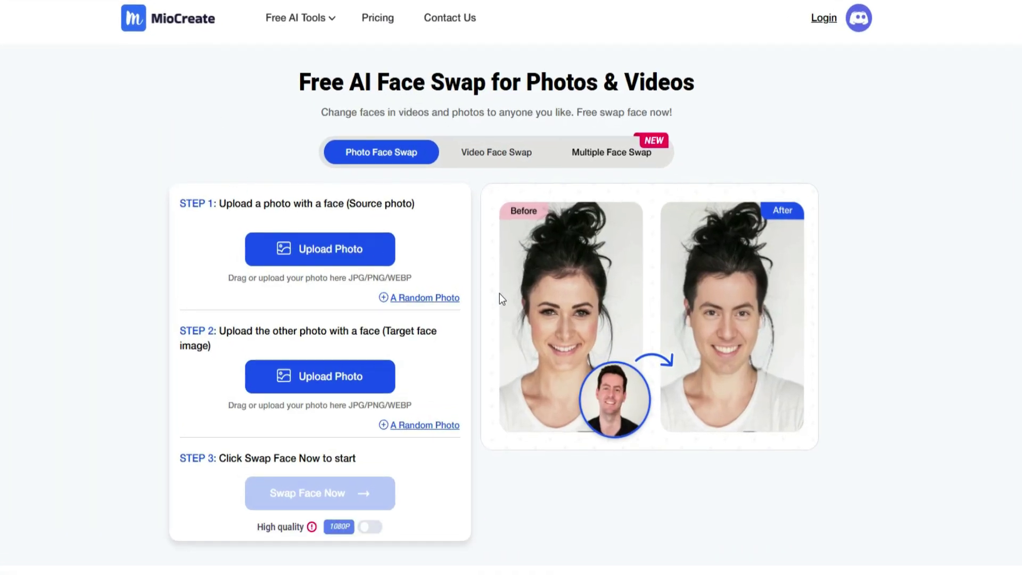
pyautogui.click(504, 154)
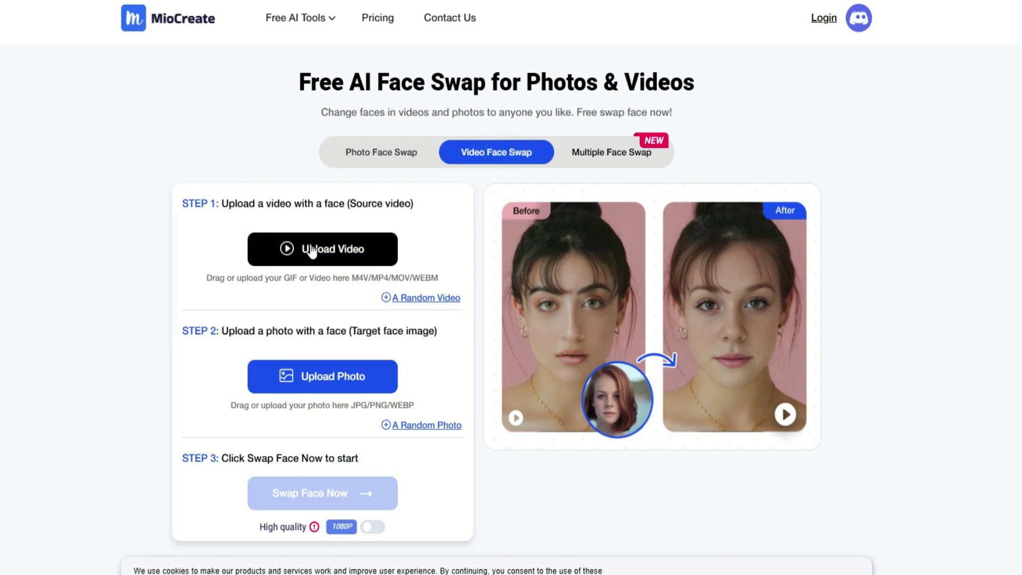
# Step: Upload the smiling woman video from the recent files
pyautogui.click(11, 79)
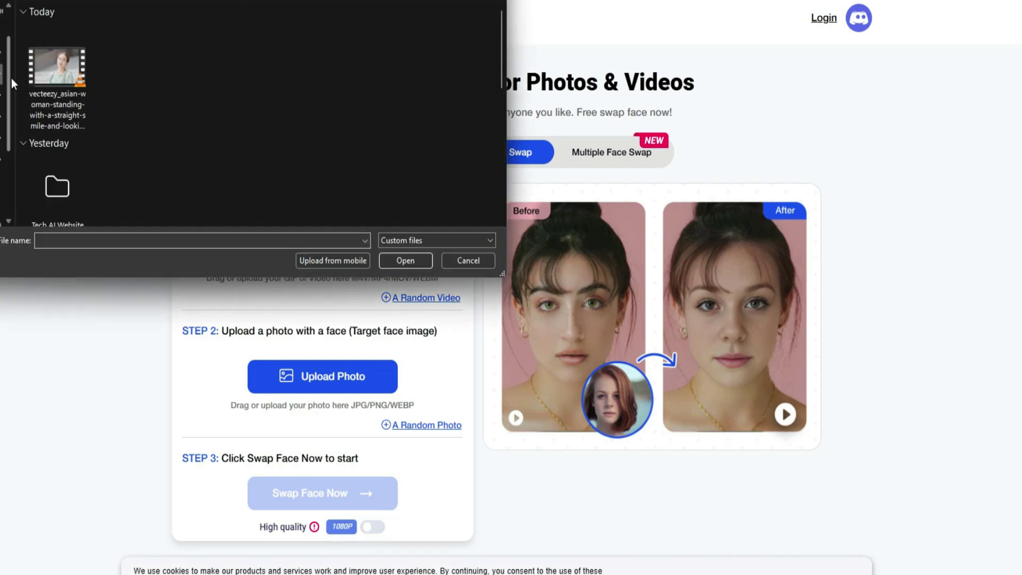
pyautogui.scroll(2, 190, 120)
pyautogui.click(97, 65)
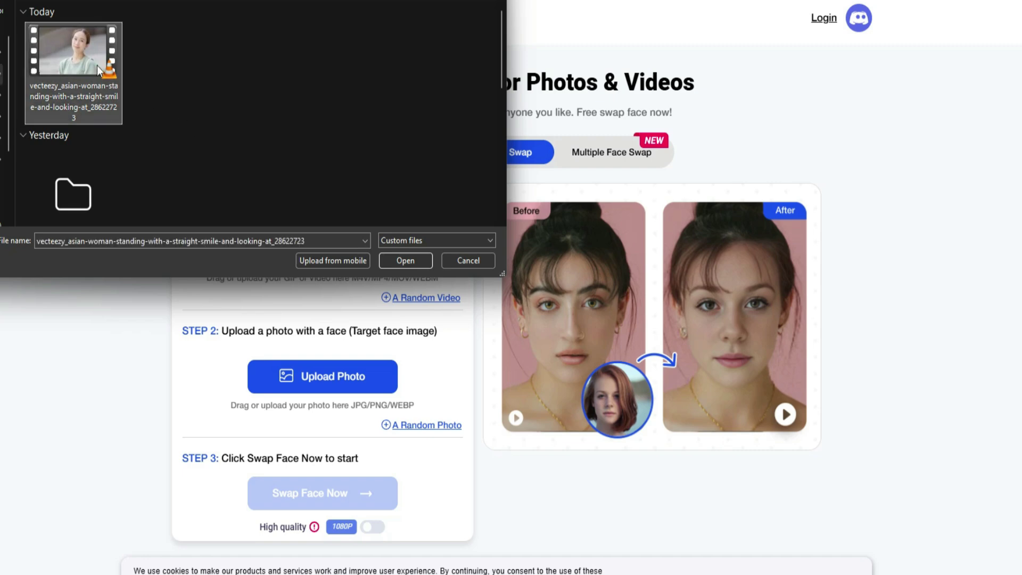
pyautogui.click(414, 262)
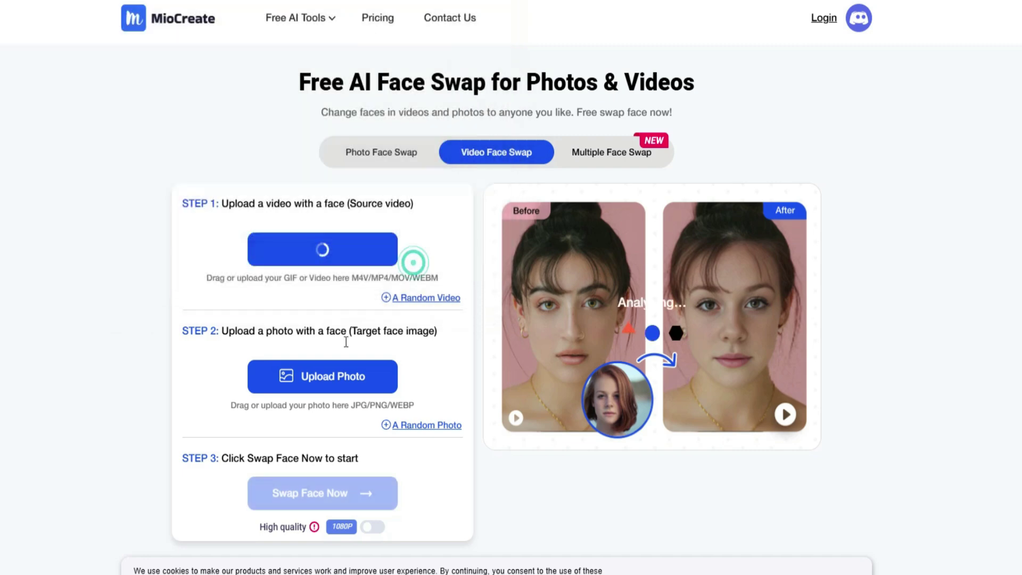
# Step: Upload the blonde girl photo as the face, generate the swap, and request its download
pyautogui.click(337, 375)
pyautogui.click(91, 94)
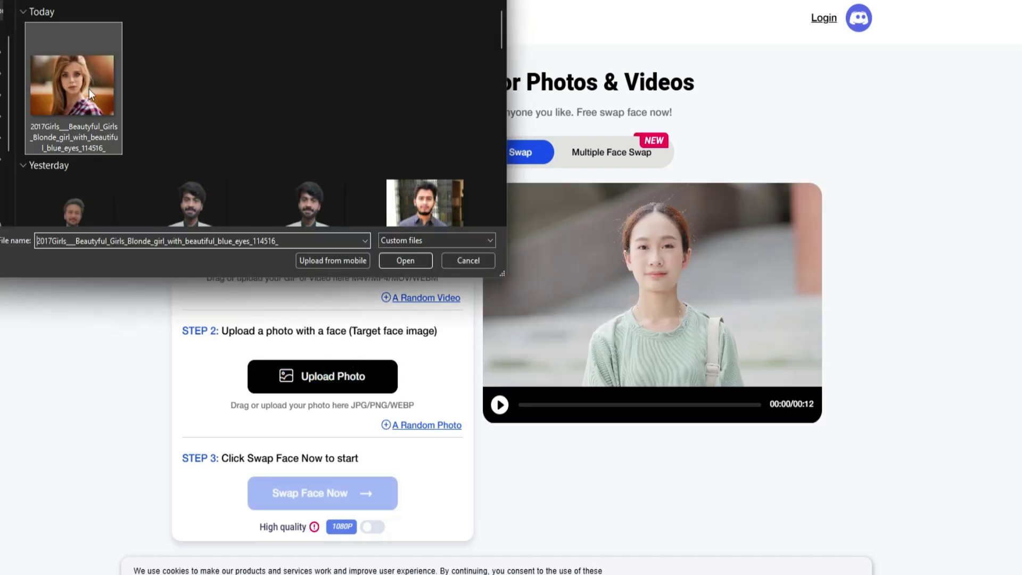
pyautogui.click(406, 263)
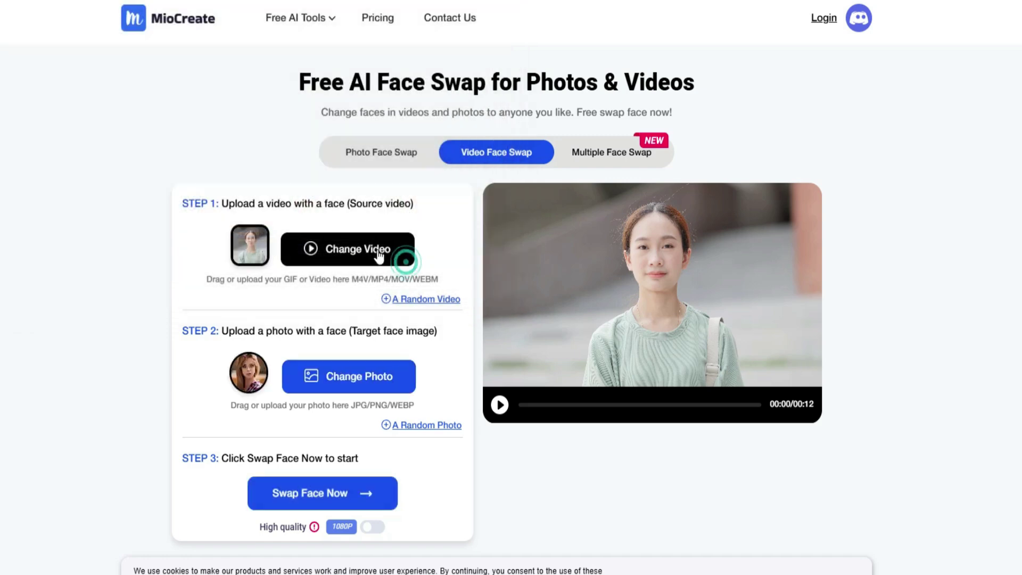
pyautogui.click(311, 488)
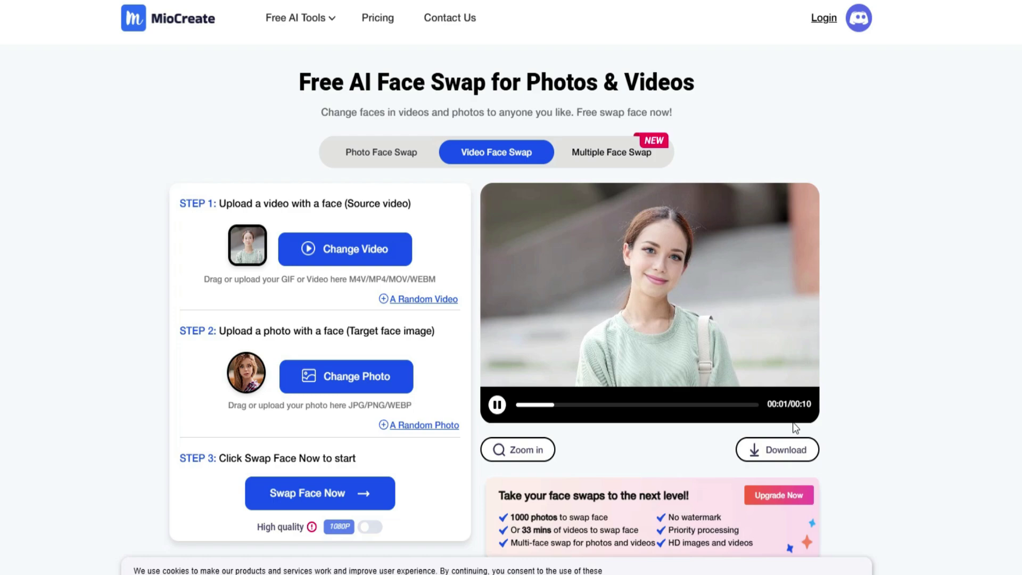
pyautogui.click(780, 450)
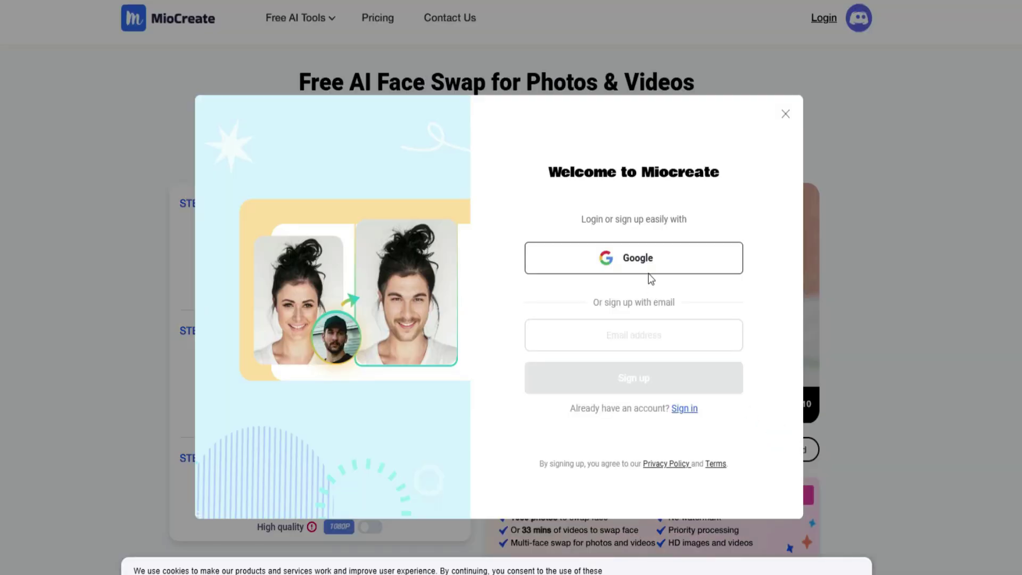
# Step: Sign in with a Google account and download the face-swapped video
pyautogui.click(638, 258)
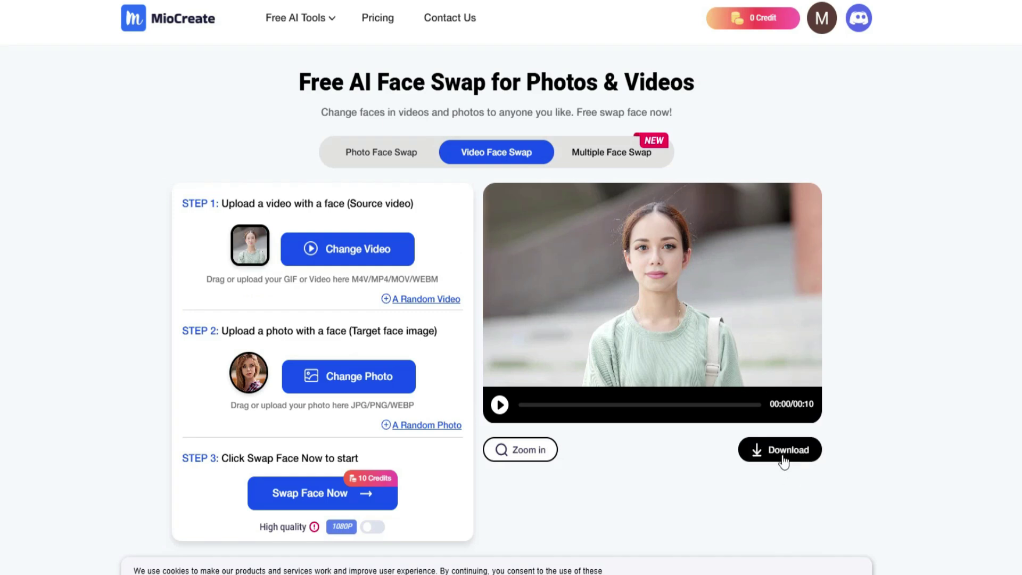
pyautogui.click(781, 452)
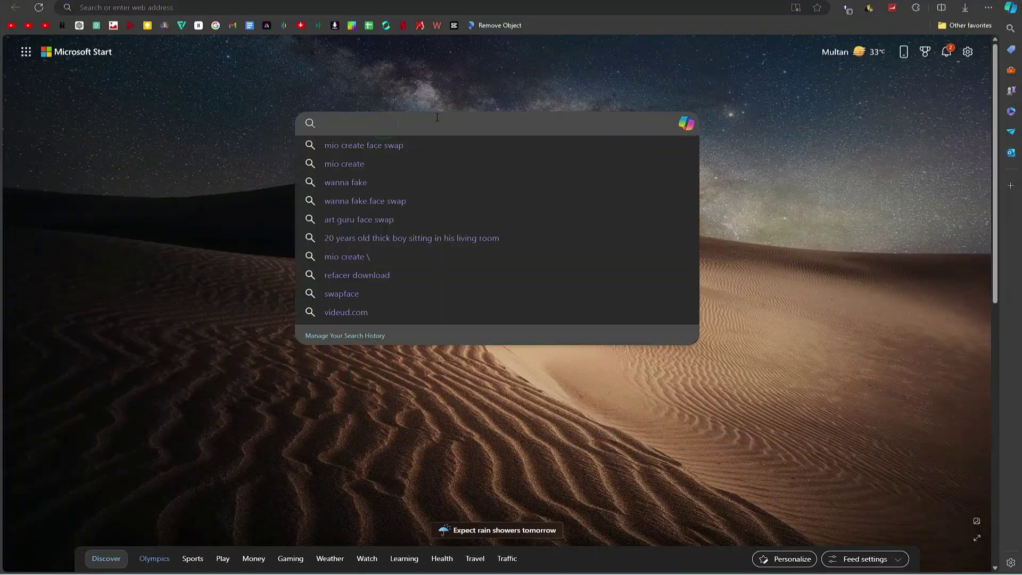
# Step: Search for 'art guru face swap' and open Artguru's Video Face Swap
pyautogui.write('art guru face swap')
pyautogui.press('Return')
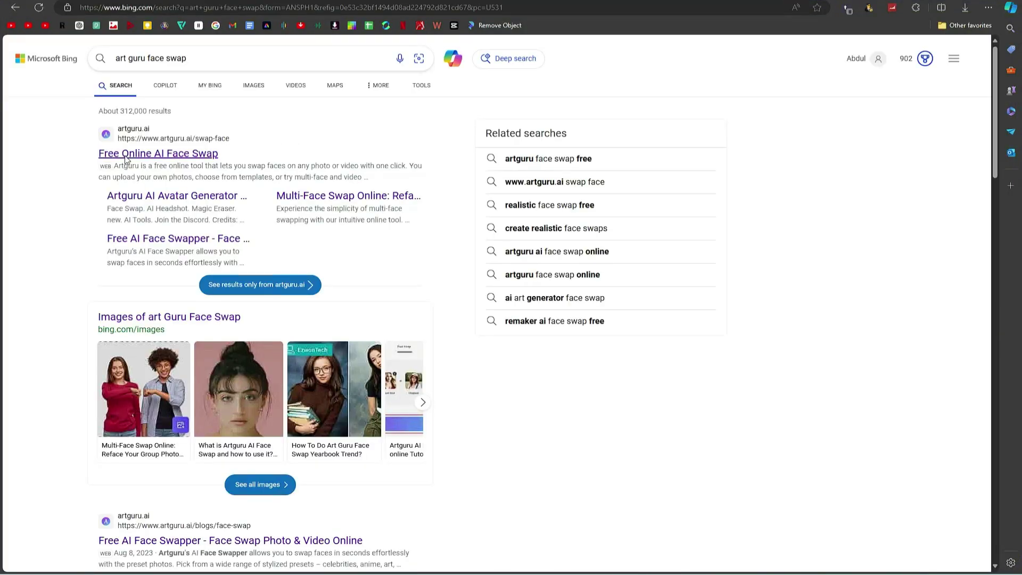
pyautogui.click(127, 157)
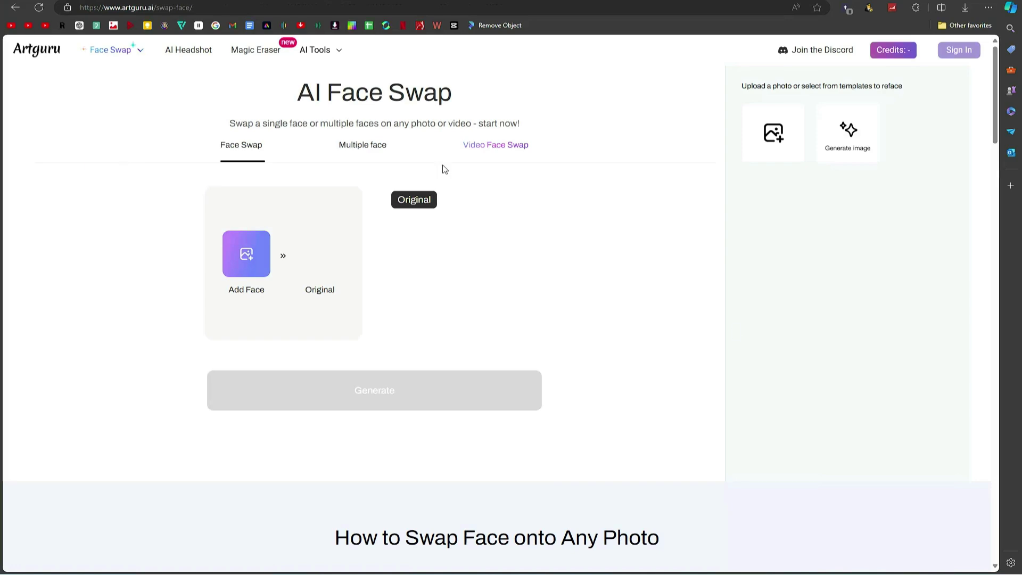
pyautogui.moveTo(146, 59)
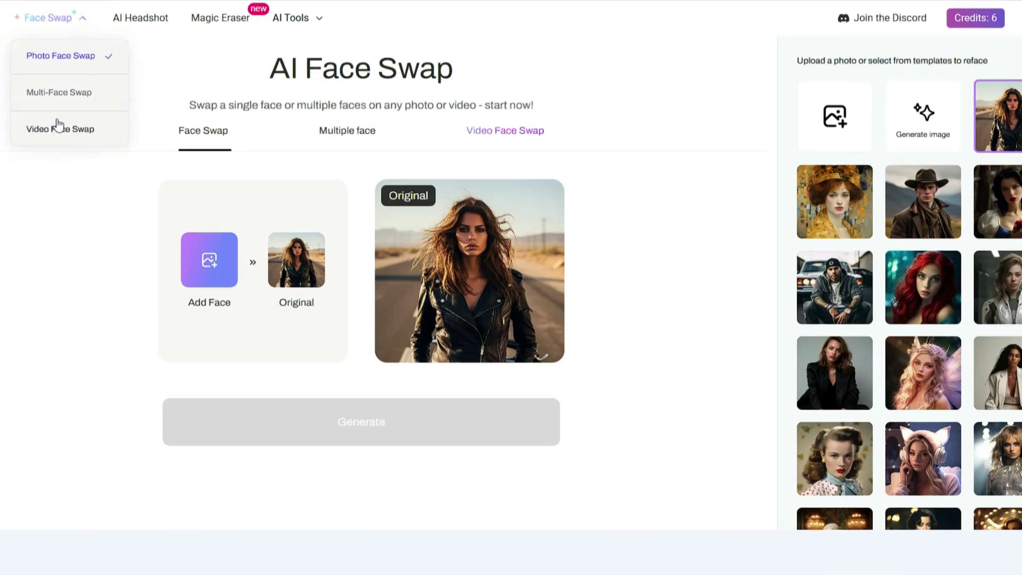
pyautogui.click(61, 123)
# Step: Upload the woman video, use face image 1 as the replacement, and generate
pyautogui.click(547, 433)
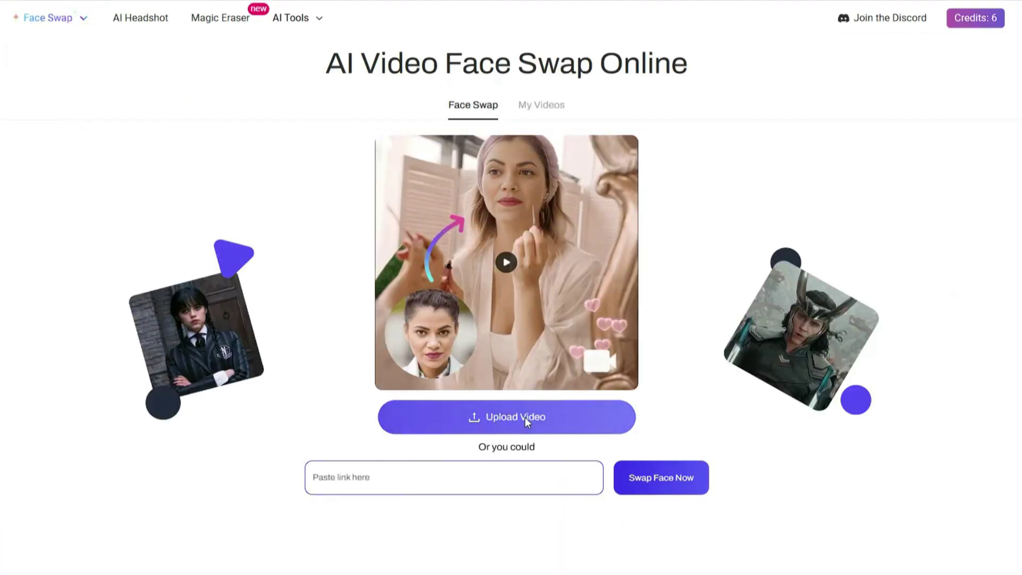
pyautogui.doubleClick(381, 176)
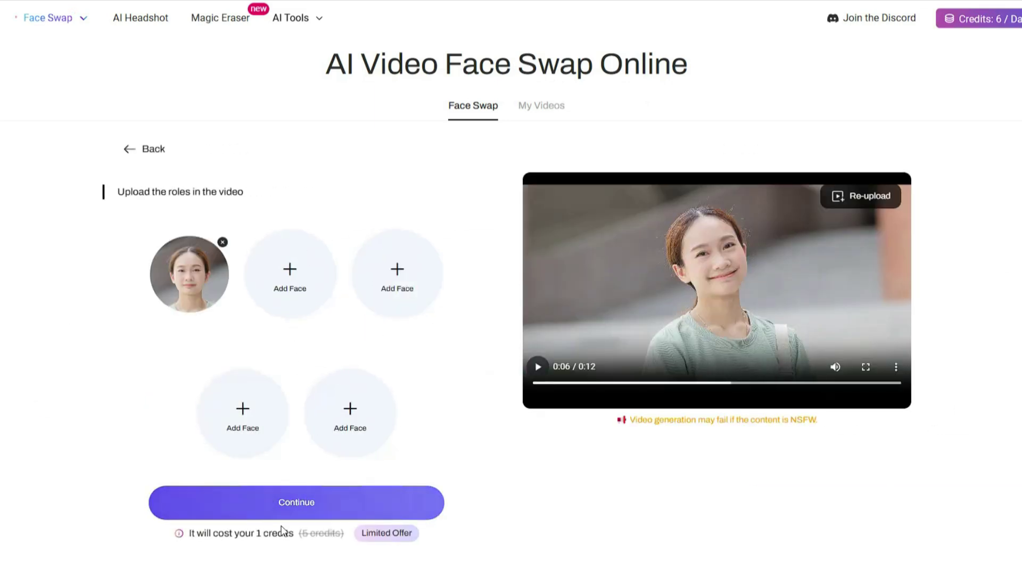
pyautogui.click(278, 502)
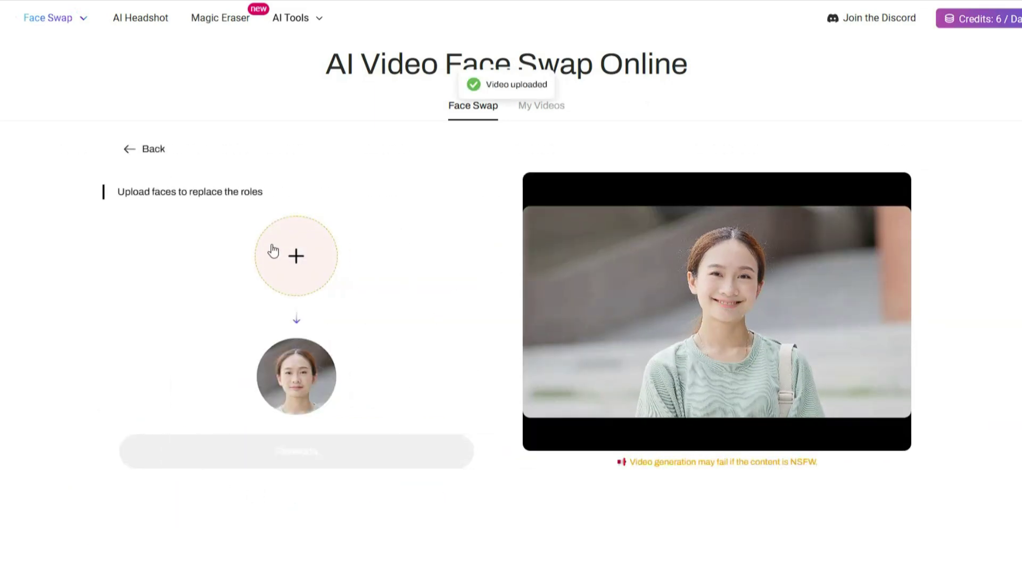
pyautogui.click(283, 256)
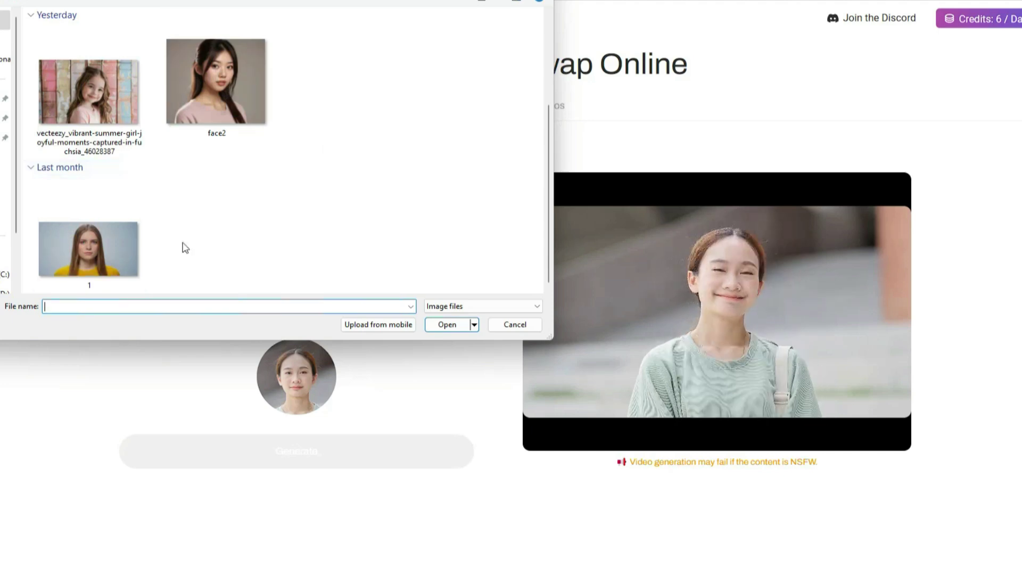
pyautogui.doubleClick(94, 242)
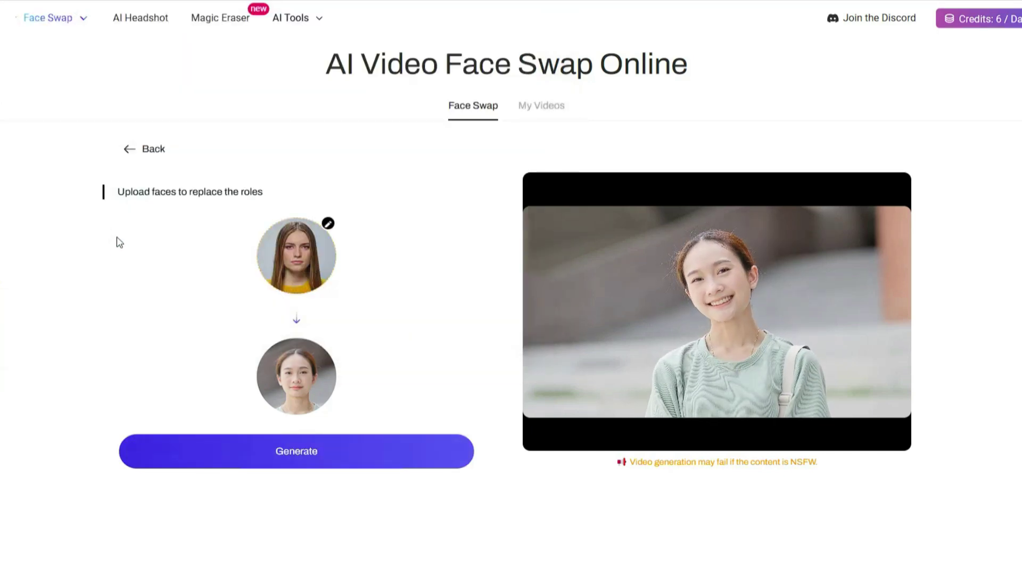
pyautogui.click(292, 459)
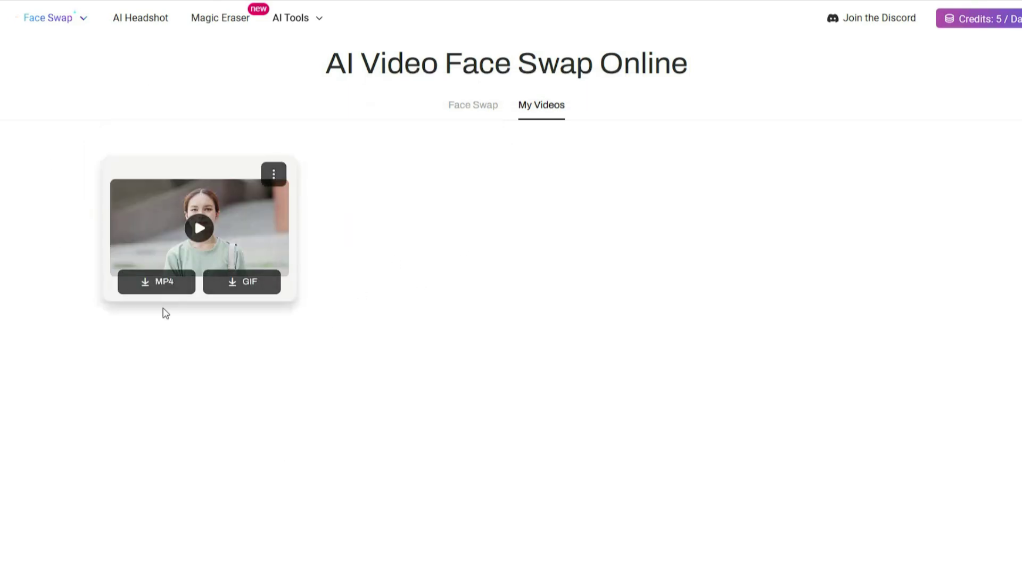
# Step: Download the finished Artguru swap as MP4 and open its downloads folder
pyautogui.click(160, 288)
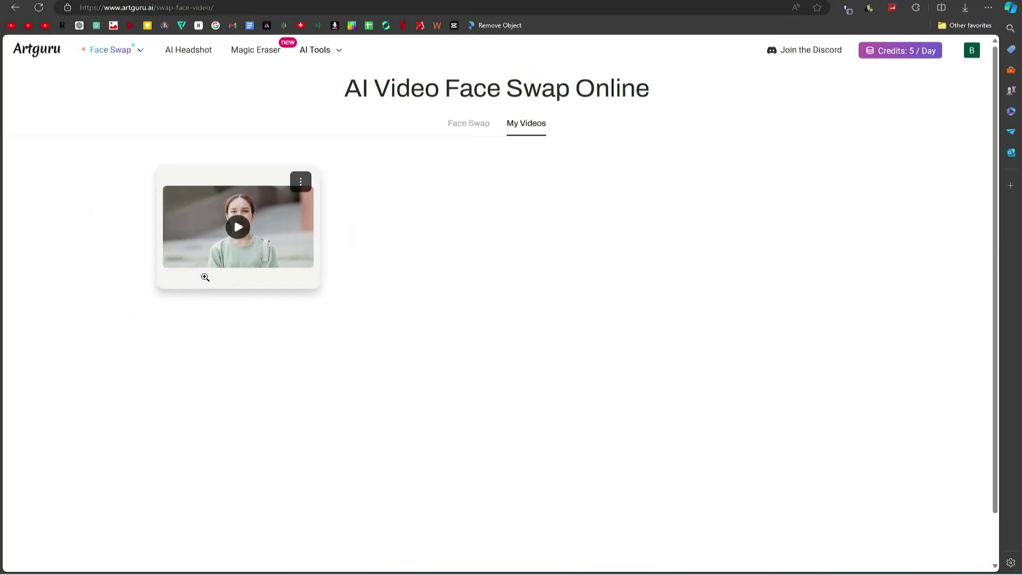
pyautogui.click(202, 273)
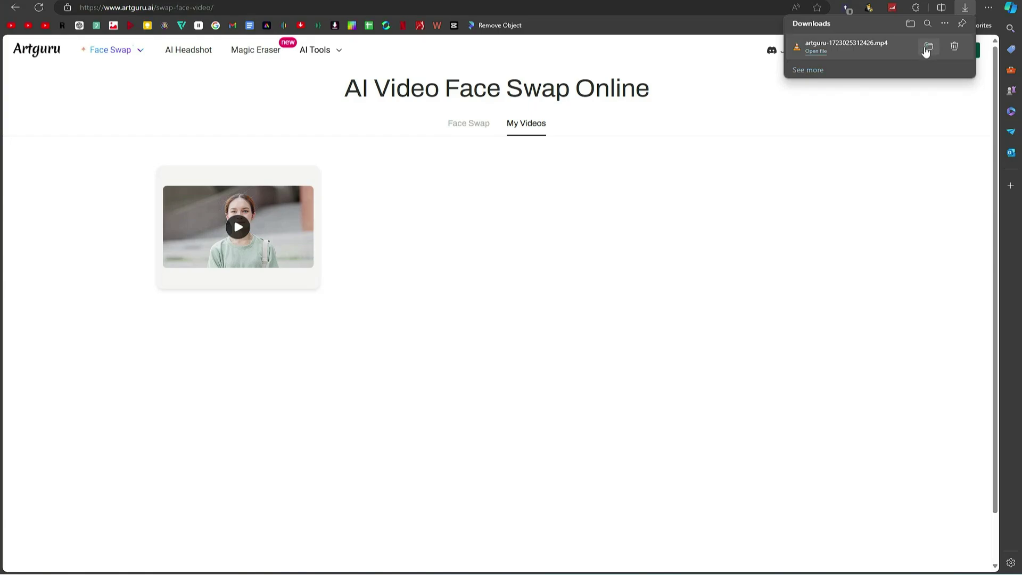
pyautogui.click(928, 48)
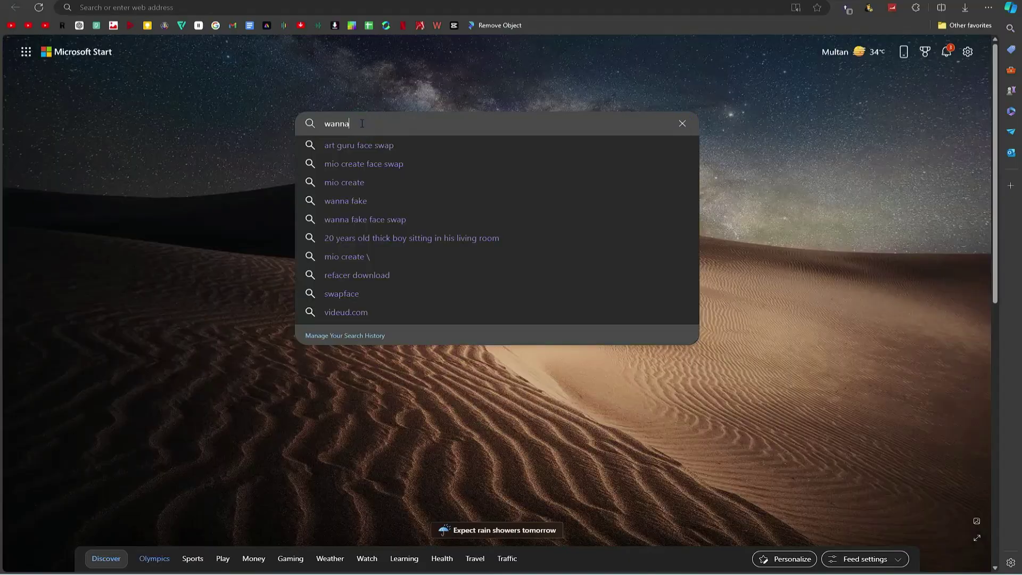
# Step: Search for Wanna Fake and add the blonde girl photo as a new face
pyautogui.write('ake')
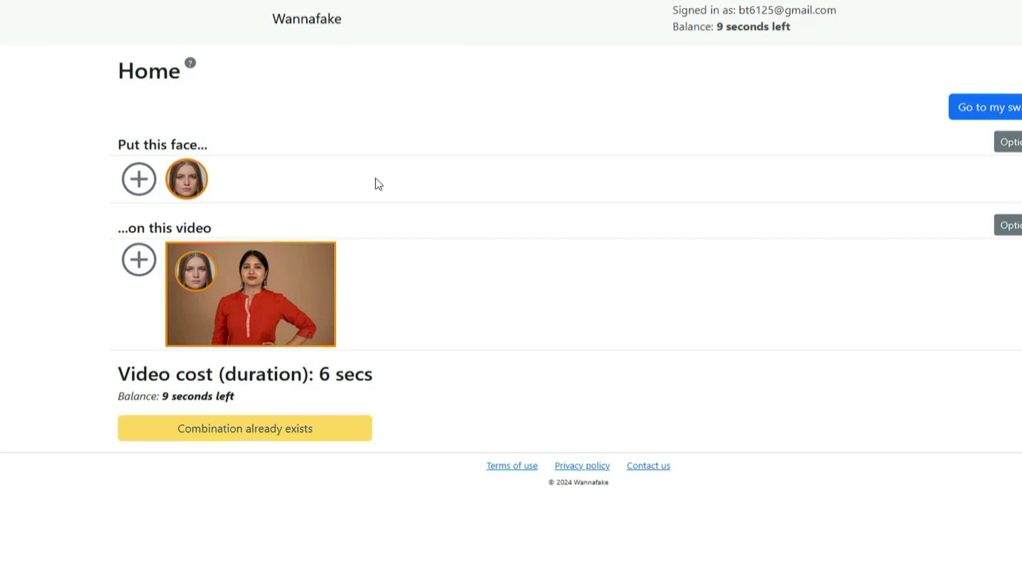
pyautogui.click(137, 180)
pyautogui.doubleClick(97, 89)
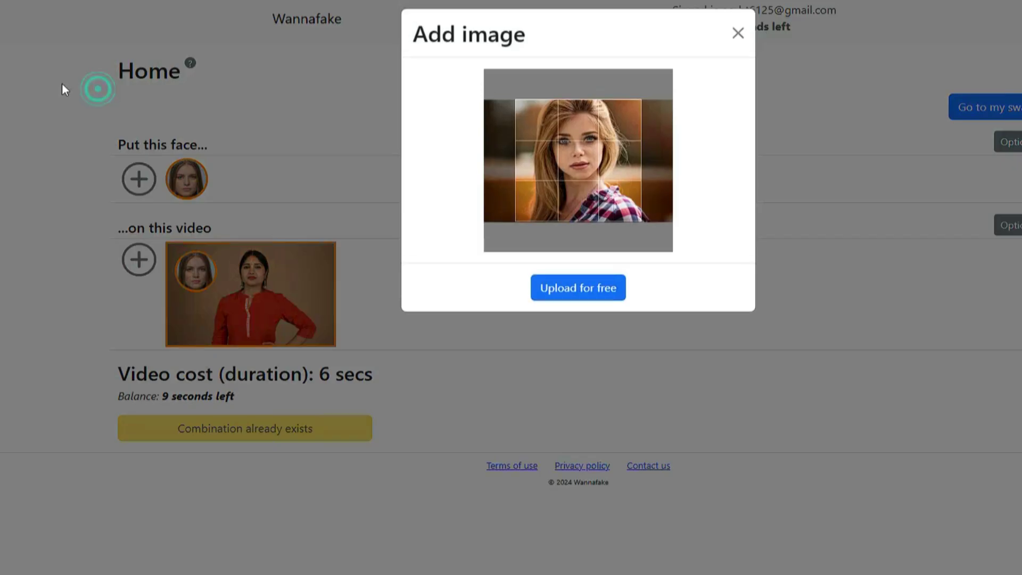
# Step: Upload the cropped blonde face, load clip 0806(3) for free, and create the swap
pyautogui.click(593, 292)
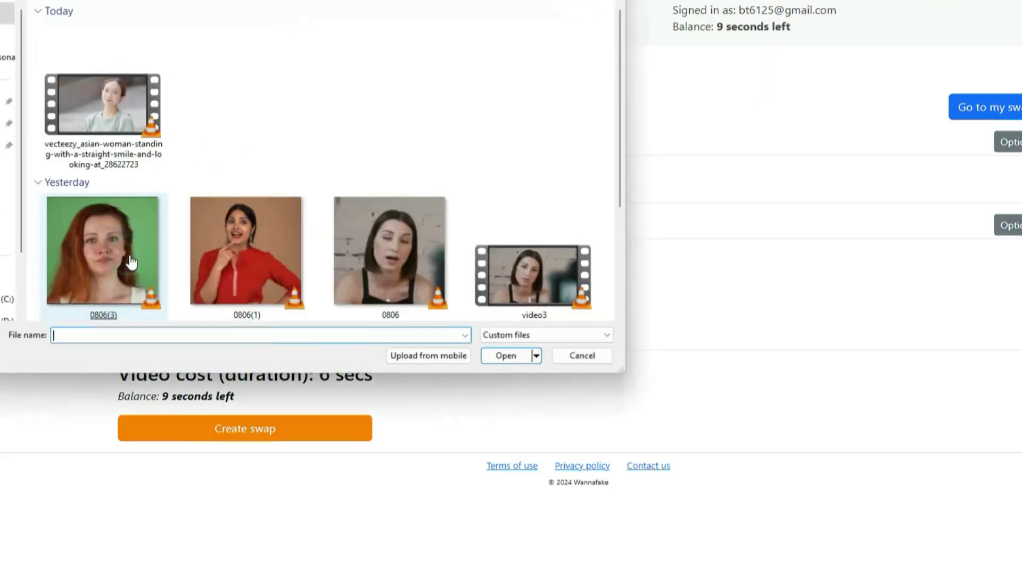
pyautogui.doubleClick(134, 251)
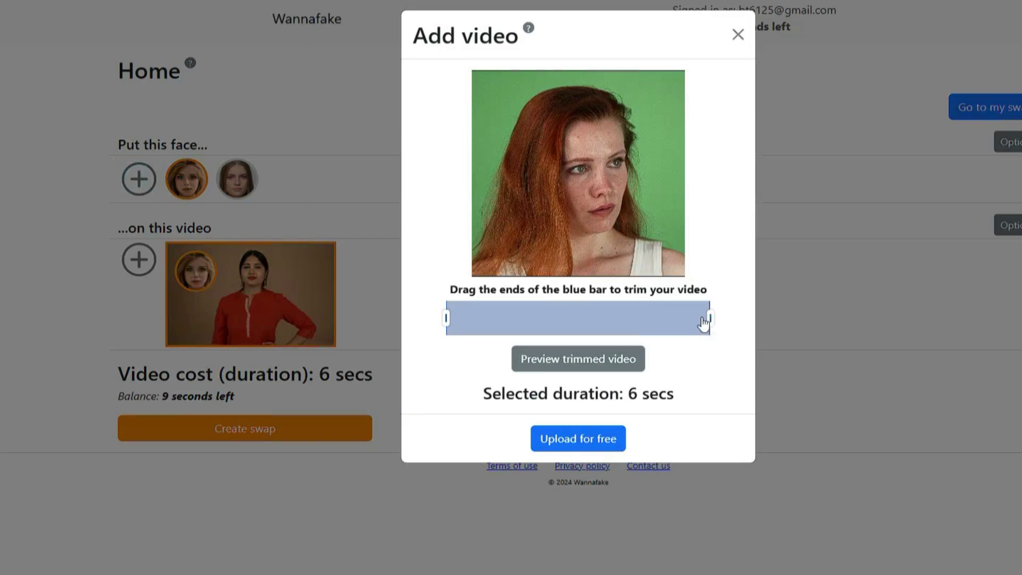
pyautogui.click(596, 438)
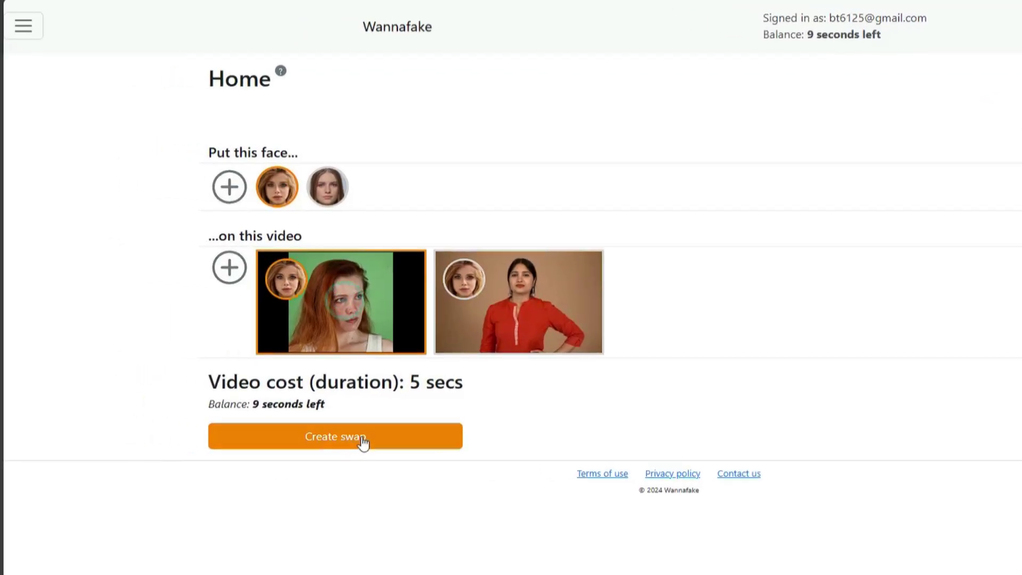
pyautogui.click(351, 437)
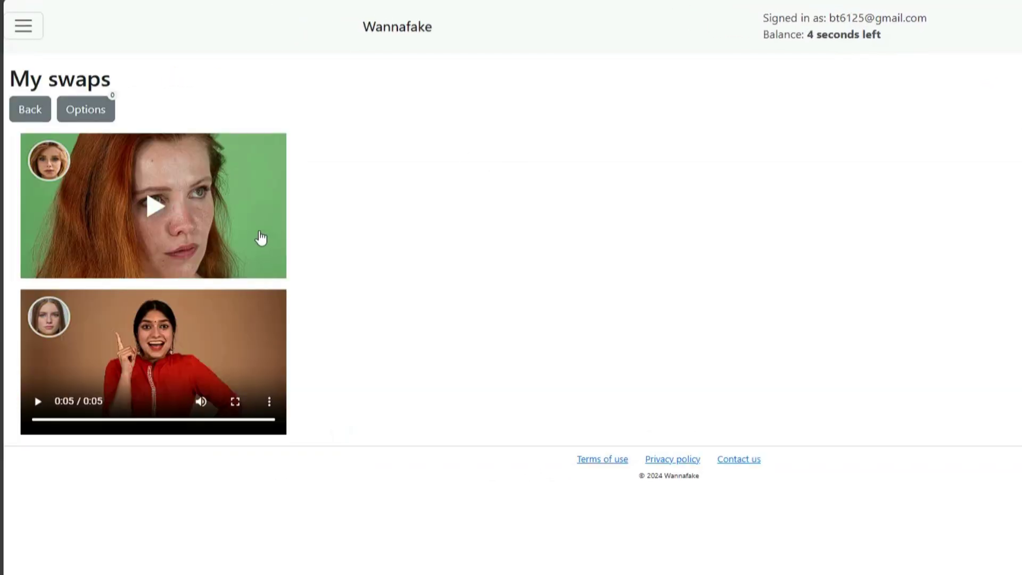
# Step: Play the green-screen swap full screen, then download it from the three-dot menu
pyautogui.click(144, 207)
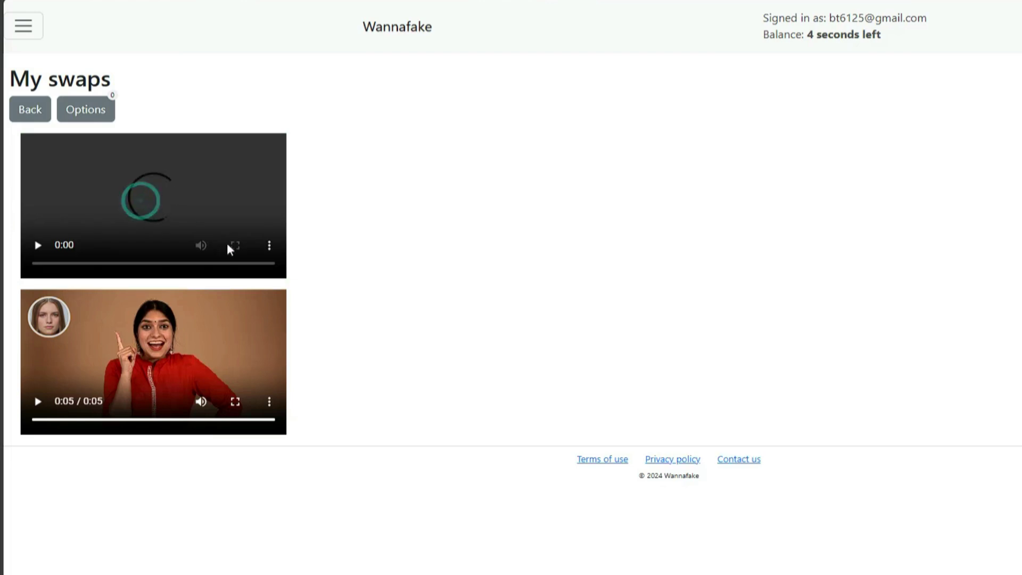
pyautogui.click(176, 220)
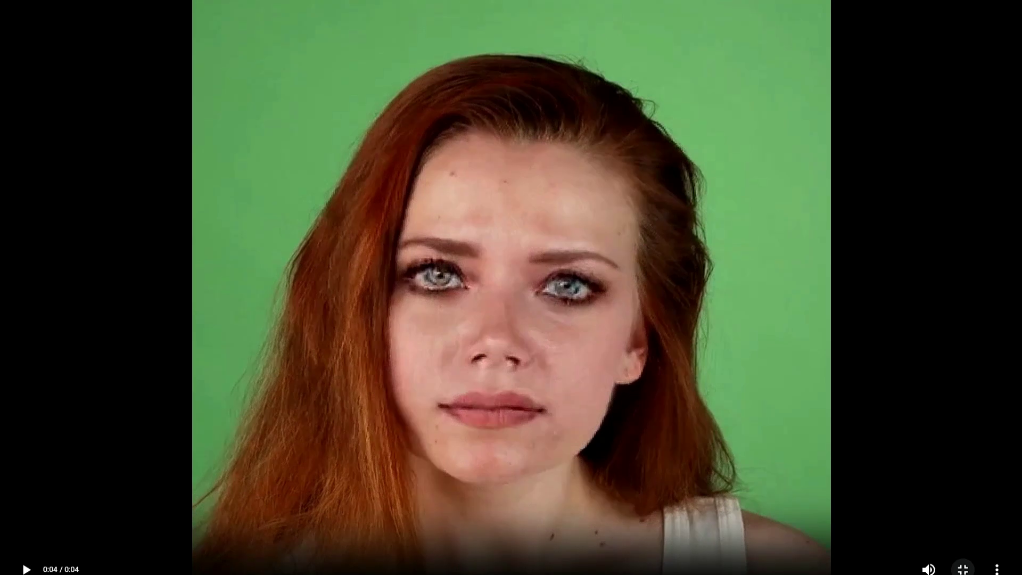
pyautogui.click(999, 569)
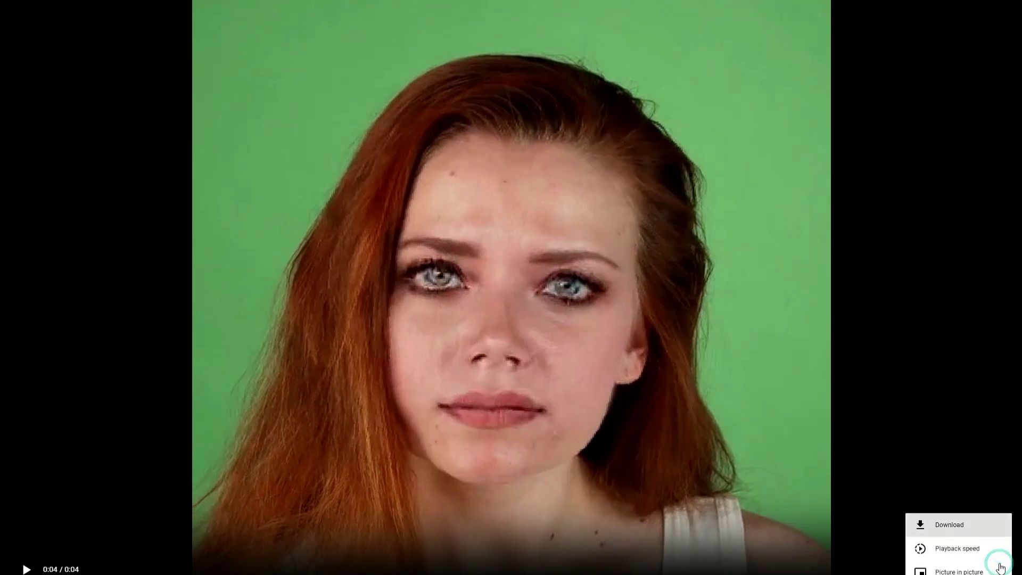
pyautogui.click(949, 525)
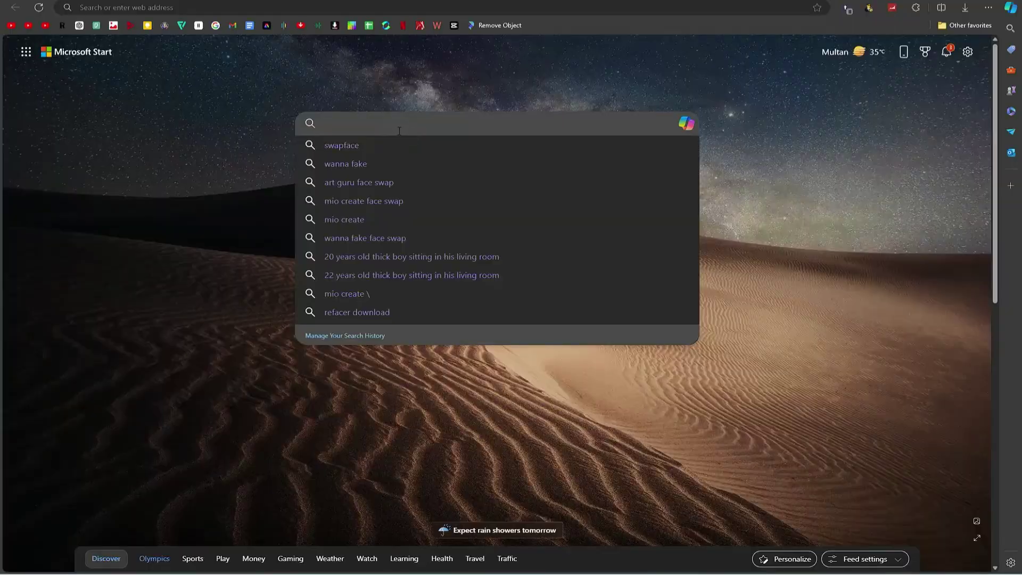
# Step: Search for swapface and open the swapface.org website
pyautogui.write('face')
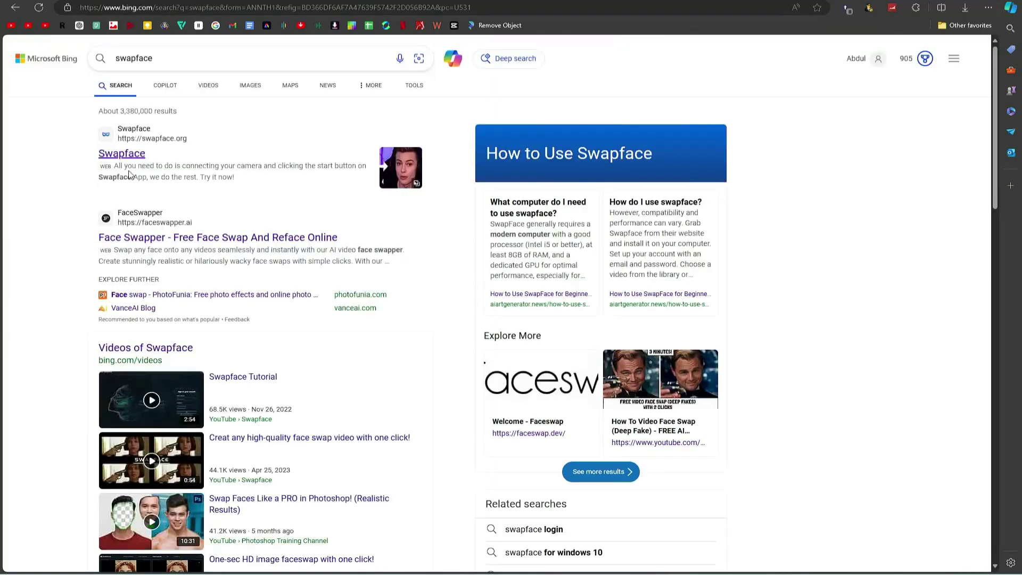
pyautogui.click(127, 156)
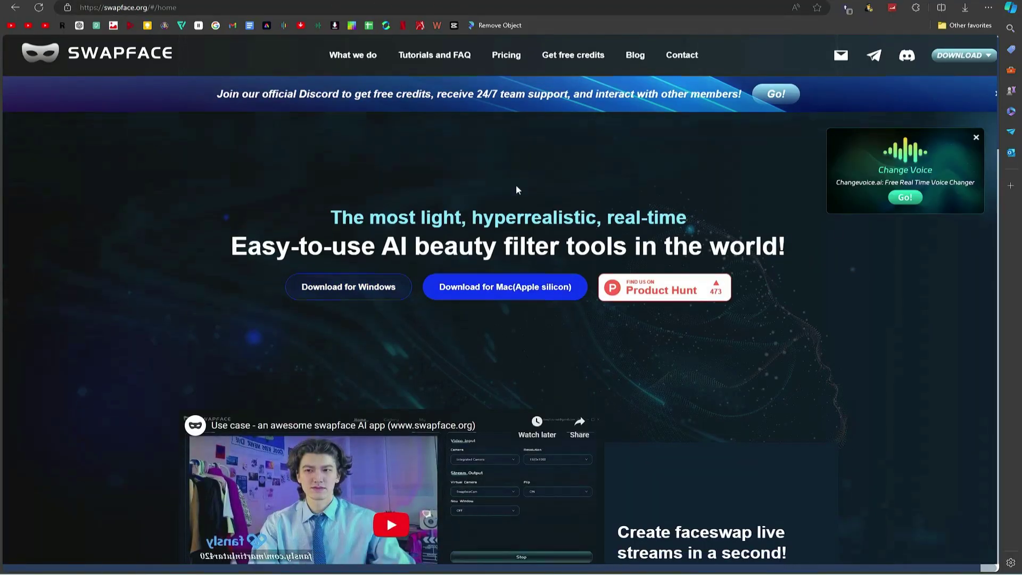
pyautogui.scroll(-8, 516, 184)
pyautogui.scroll(4, 426, 247)
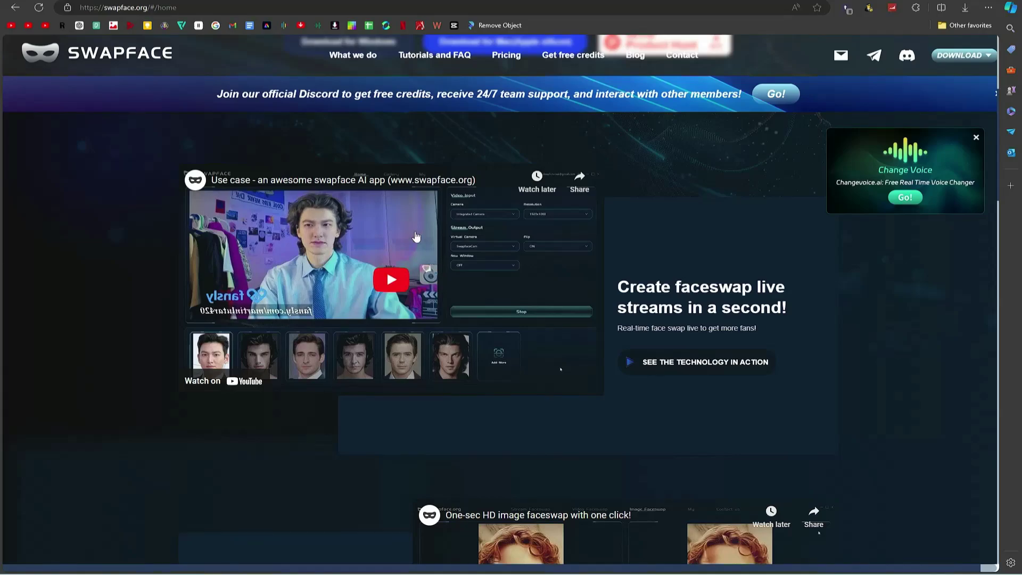
pyautogui.scroll(-10, 650, 326)
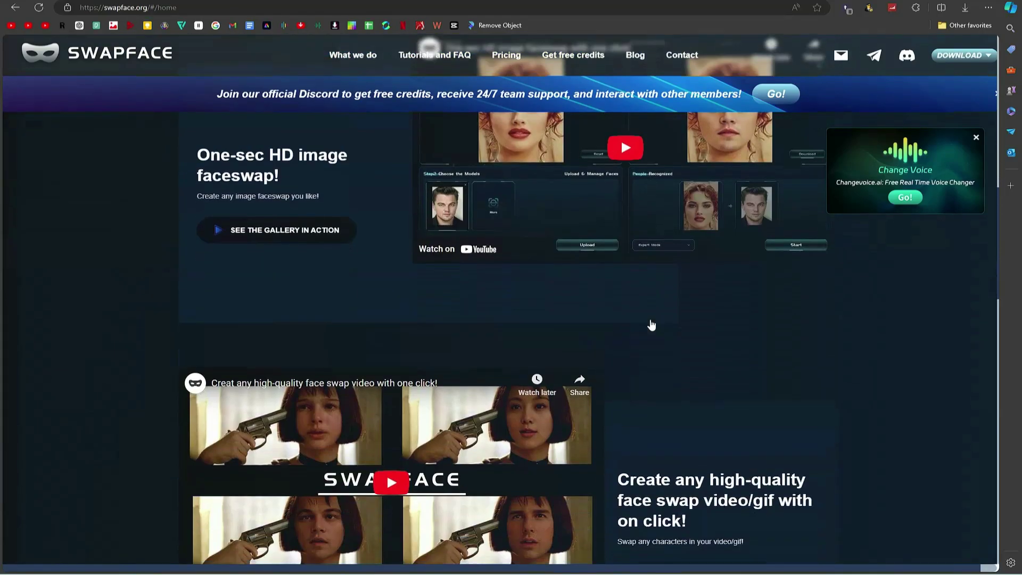
pyautogui.scroll(-6, 644, 325)
pyautogui.scroll(9, 642, 335)
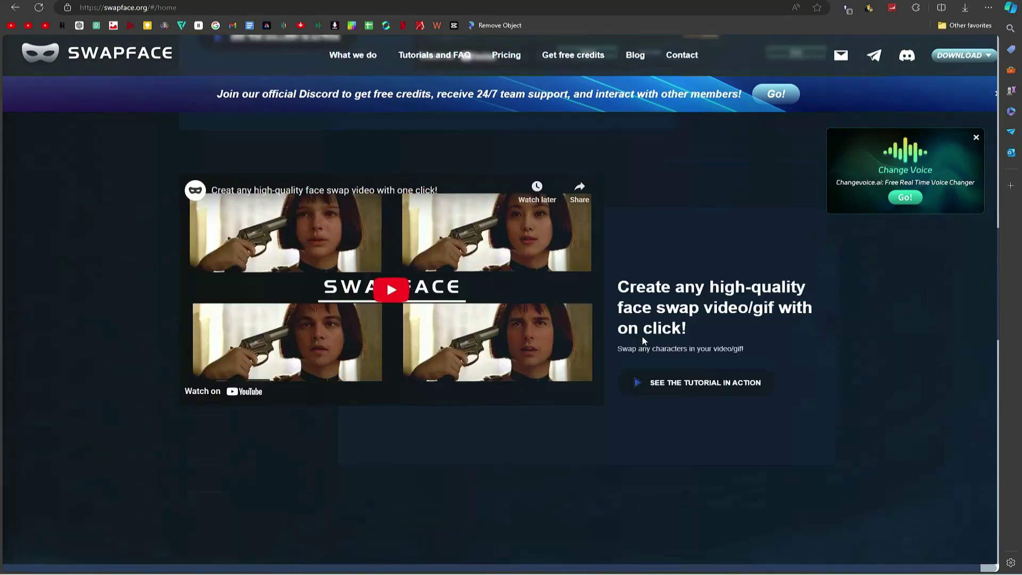
pyautogui.scroll(6, 642, 337)
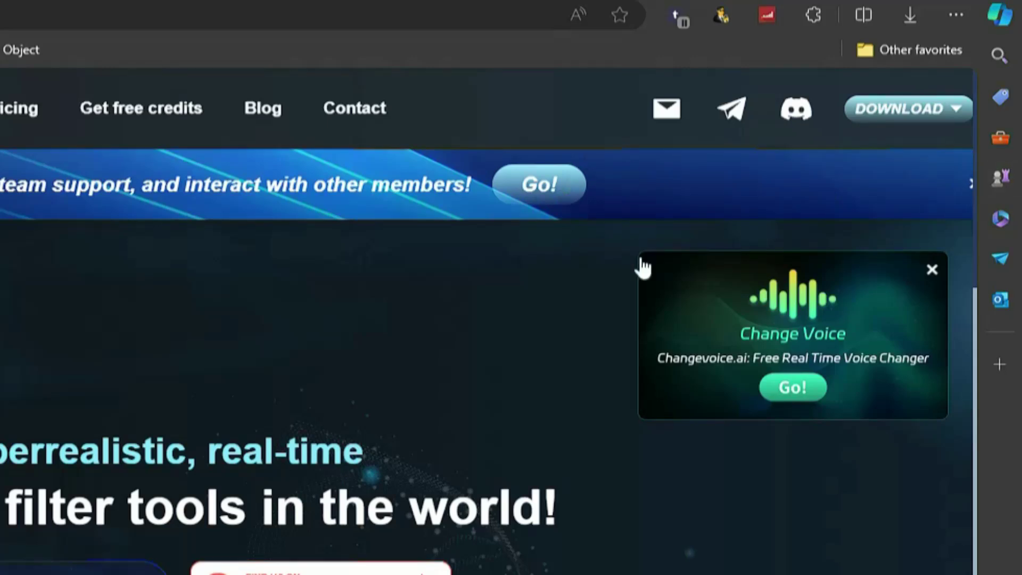
# Step: Download the Windows app via the Mediafire mirror, then show the desktop
pyautogui.moveTo(922, 100)
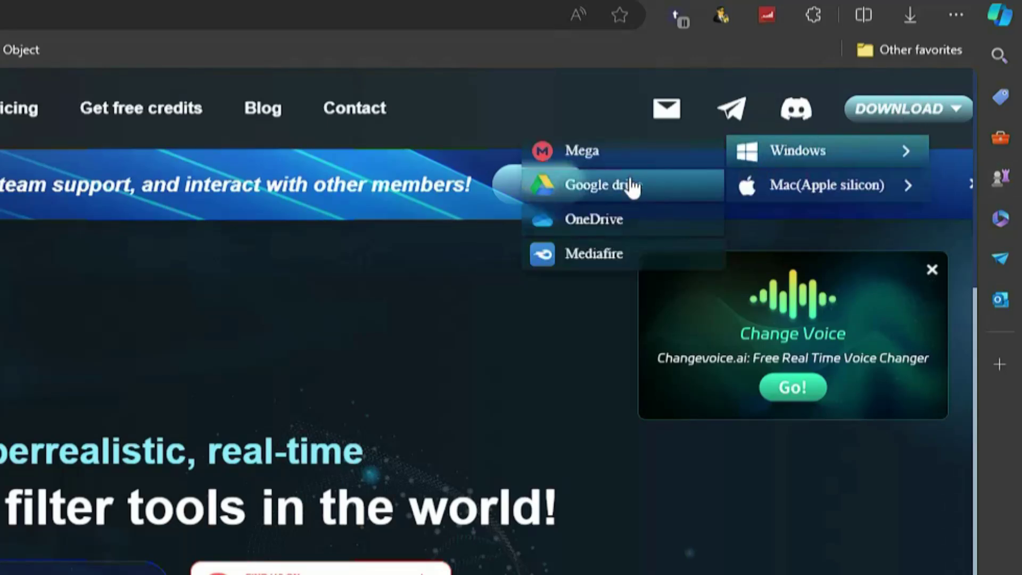
pyautogui.click(618, 251)
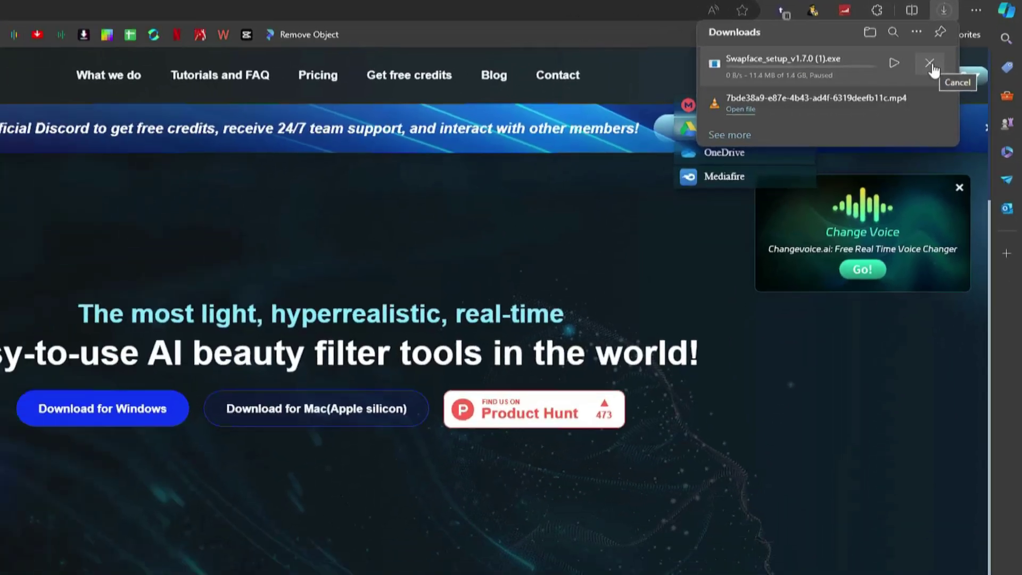
pyautogui.click(955, 46)
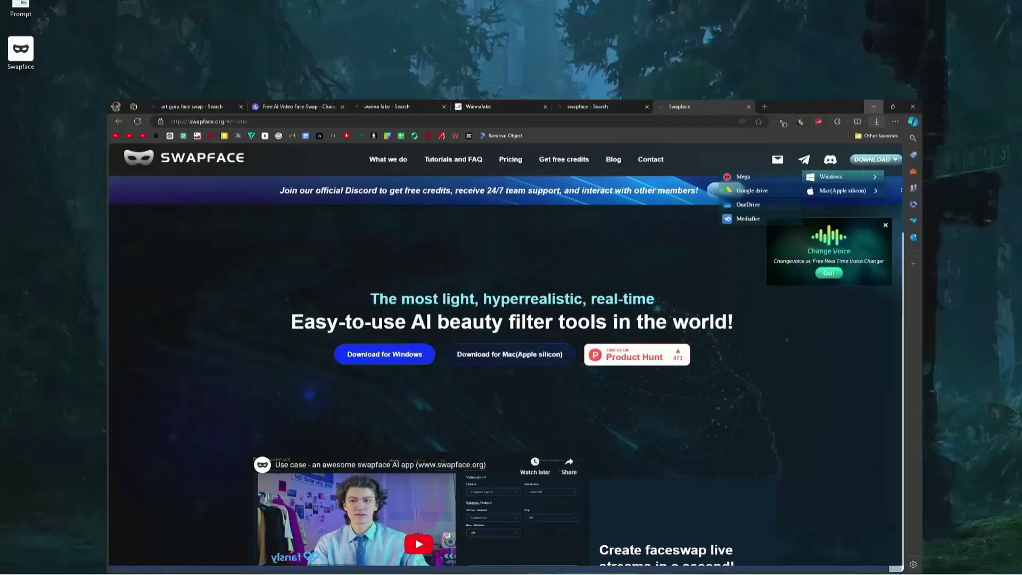
pyautogui.press('super+d')
# Step: Launch the Swapface desktop app and switch from Image Faceswap to Video Faceswap
pyautogui.doubleClick(20, 48)
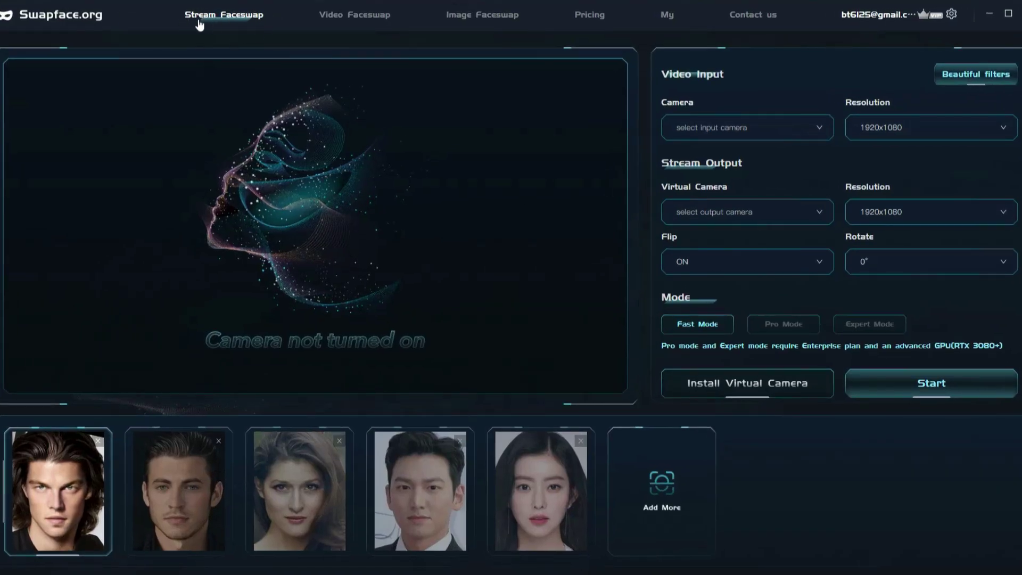
pyautogui.click(366, 22)
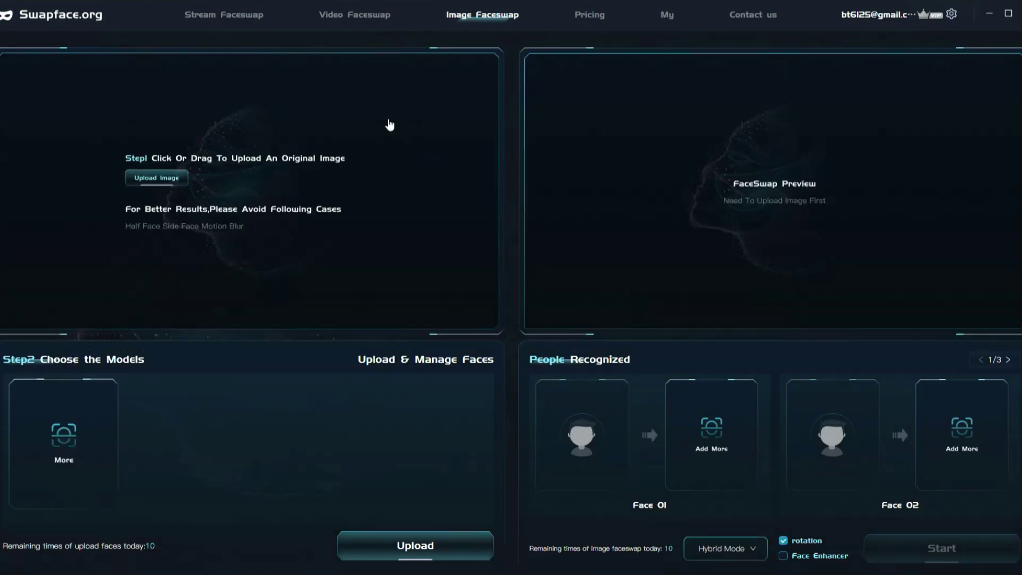
pyautogui.click(366, 16)
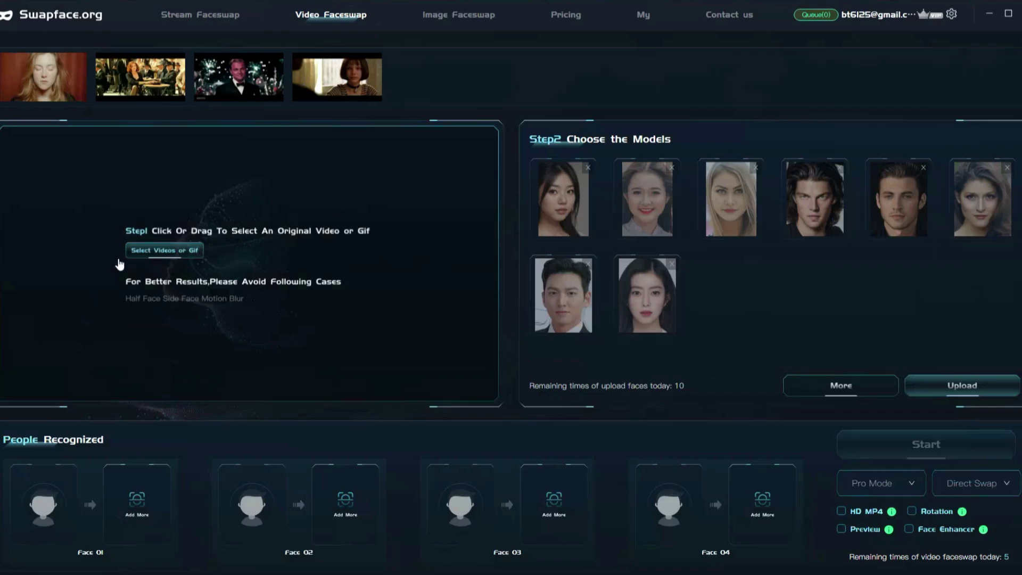
# Step: Load the vecteezy smiling-woman clip as the original video and register her face as Face 01
pyautogui.click(147, 251)
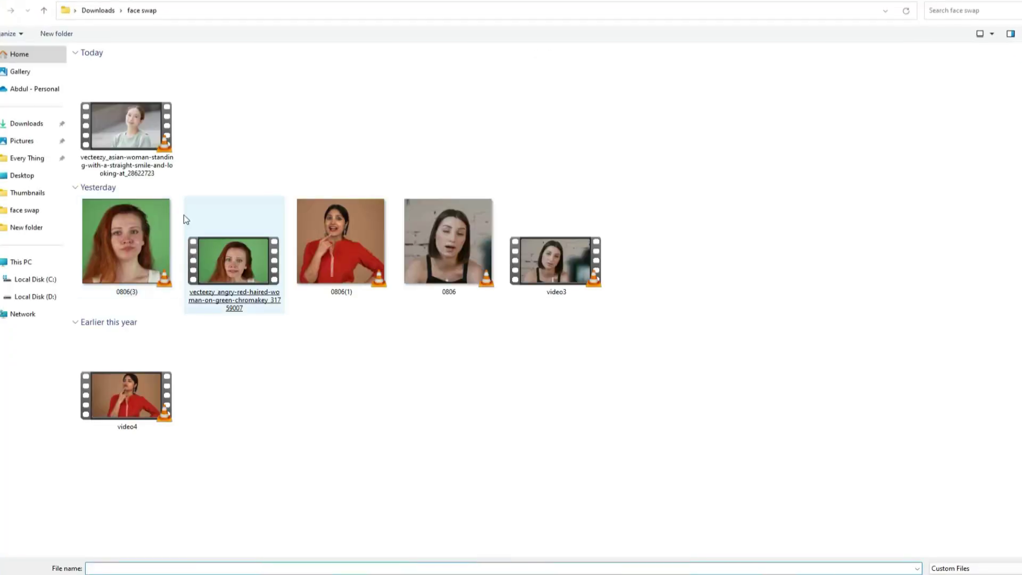
pyautogui.doubleClick(129, 131)
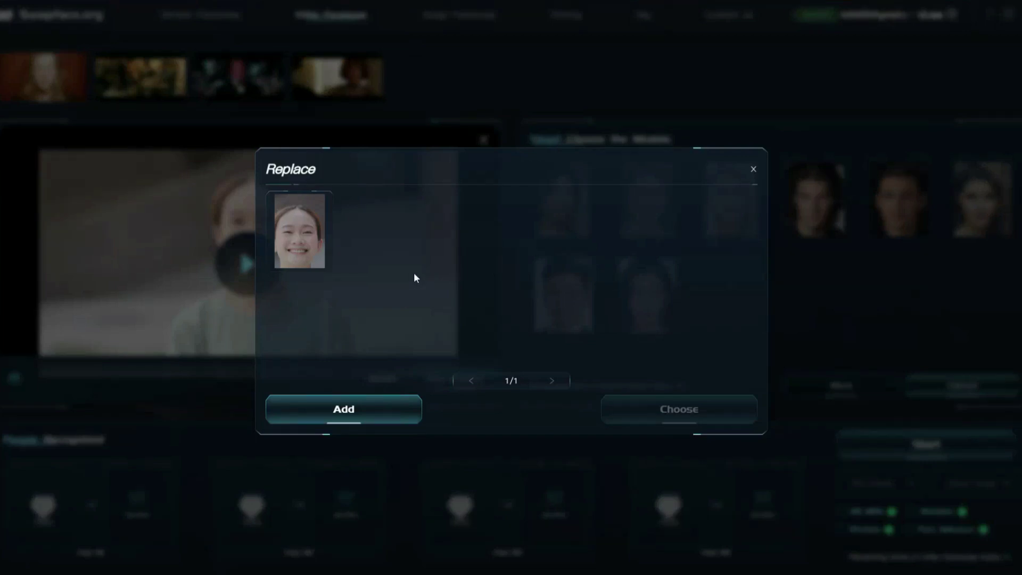
pyautogui.click(311, 264)
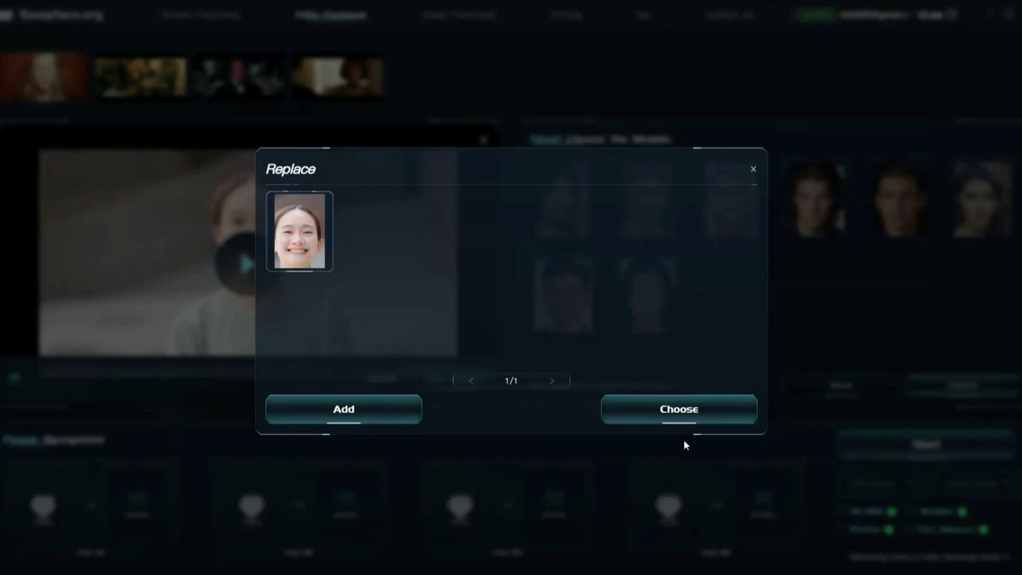
pyautogui.click(687, 417)
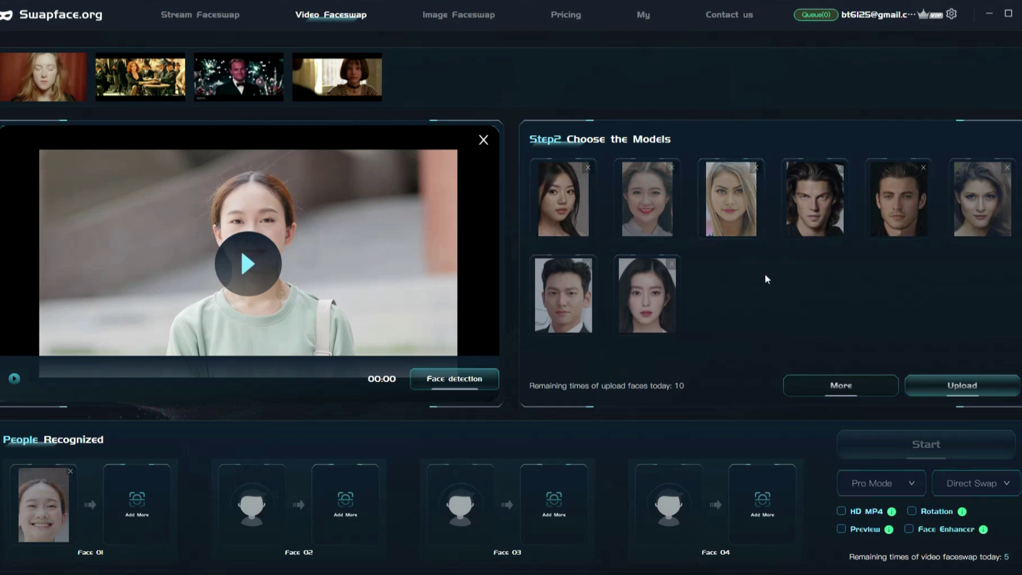
# Step: Upload the blonde woman image as a new model and assign the third model face to Face 01
pyautogui.click(969, 391)
pyautogui.doubleClick(126, 122)
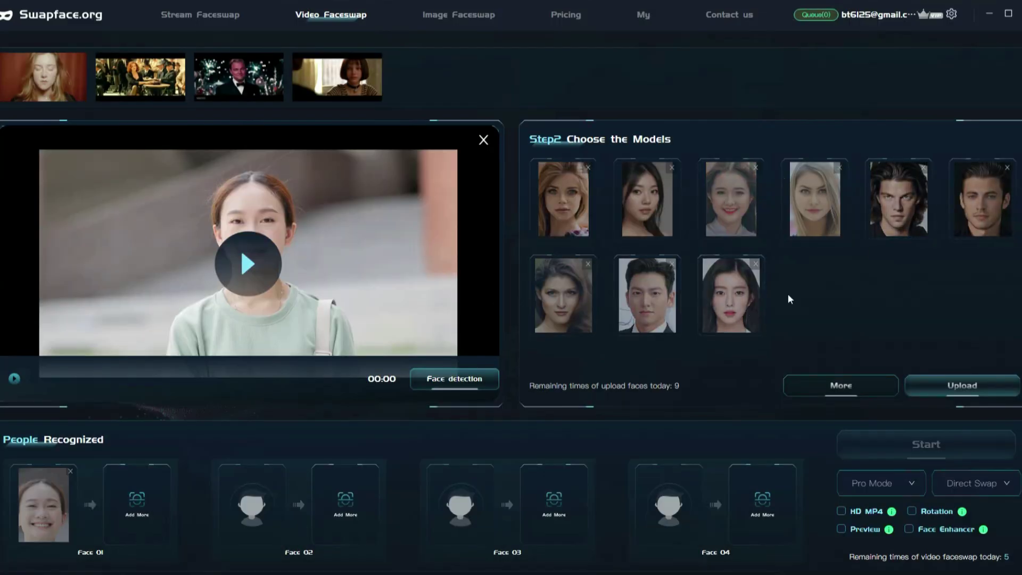
pyautogui.click(726, 202)
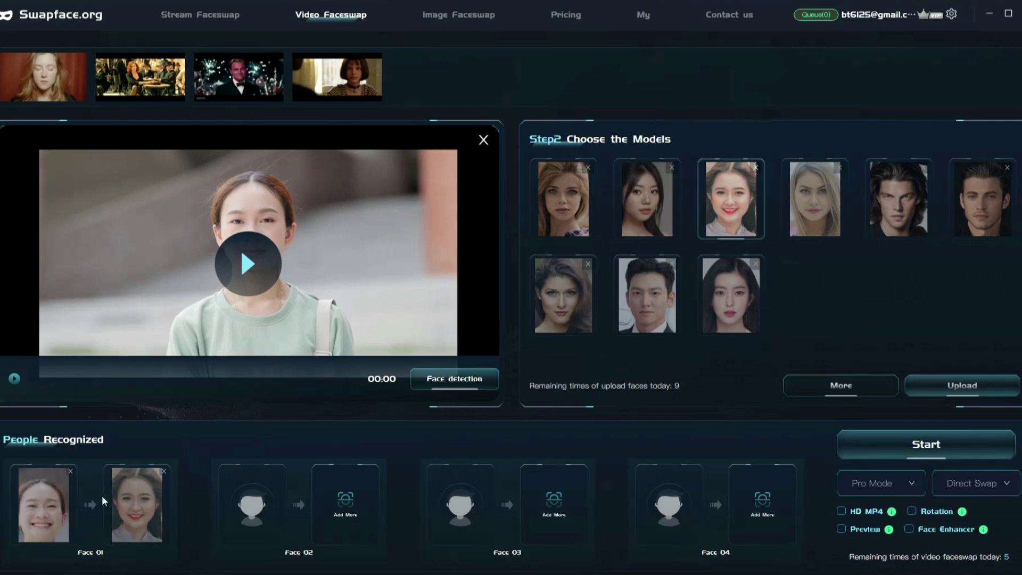
# Step: Enable HD MP4 output and Face Enhancer, then bring up the Pro Mode processing options
pyautogui.moveTo(140, 529)
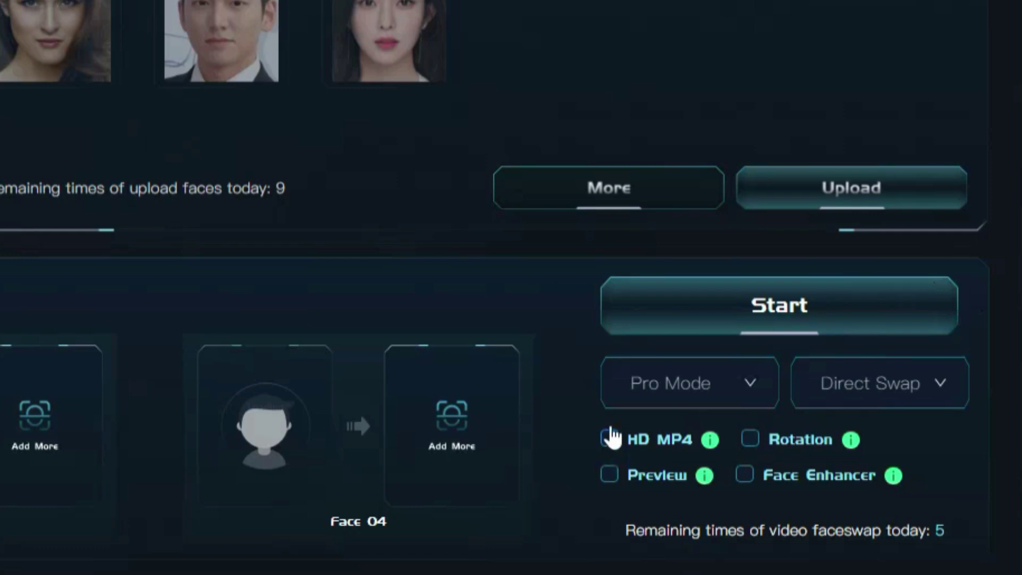
pyautogui.click(609, 439)
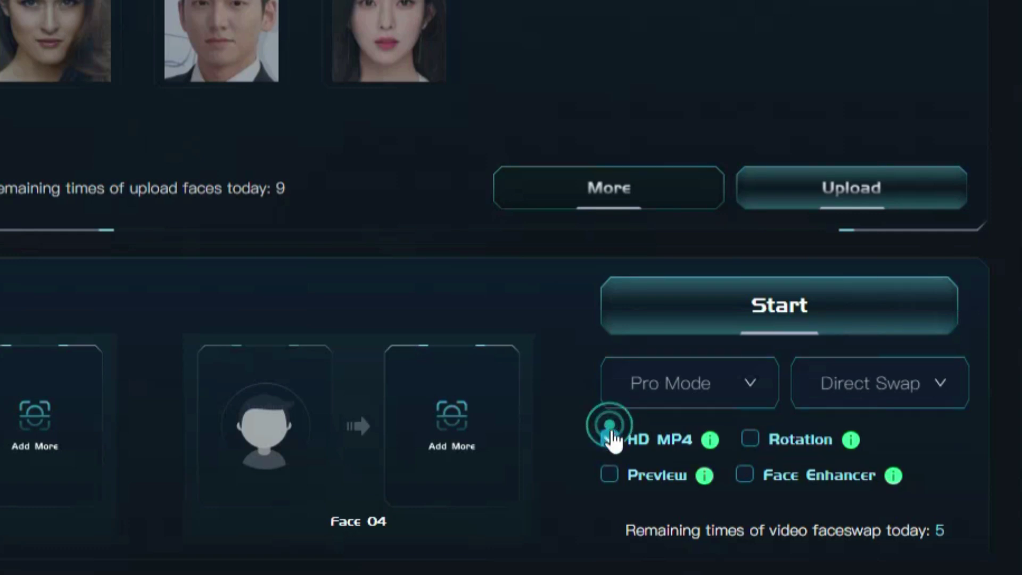
pyautogui.click(752, 474)
pyautogui.click(746, 389)
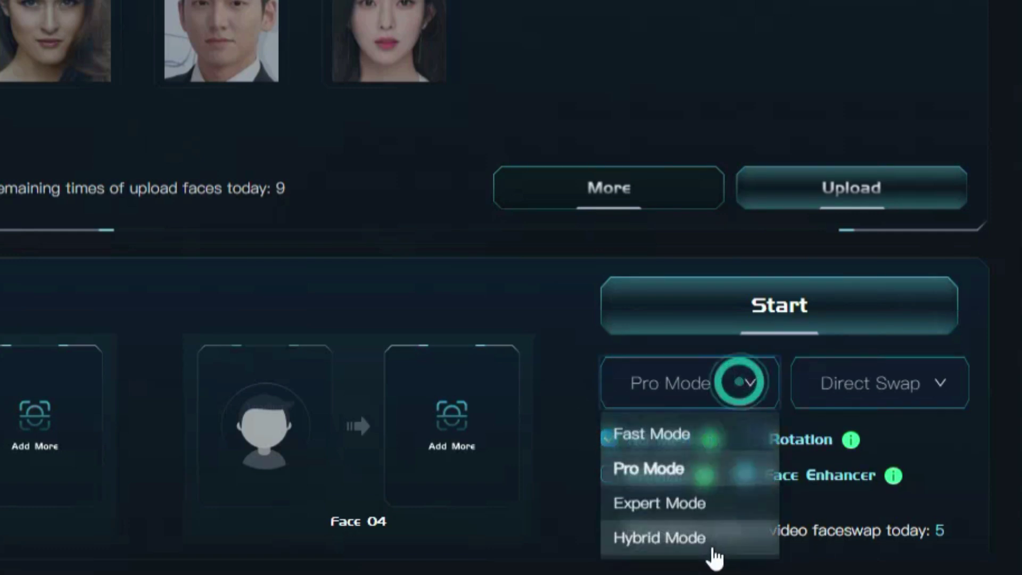